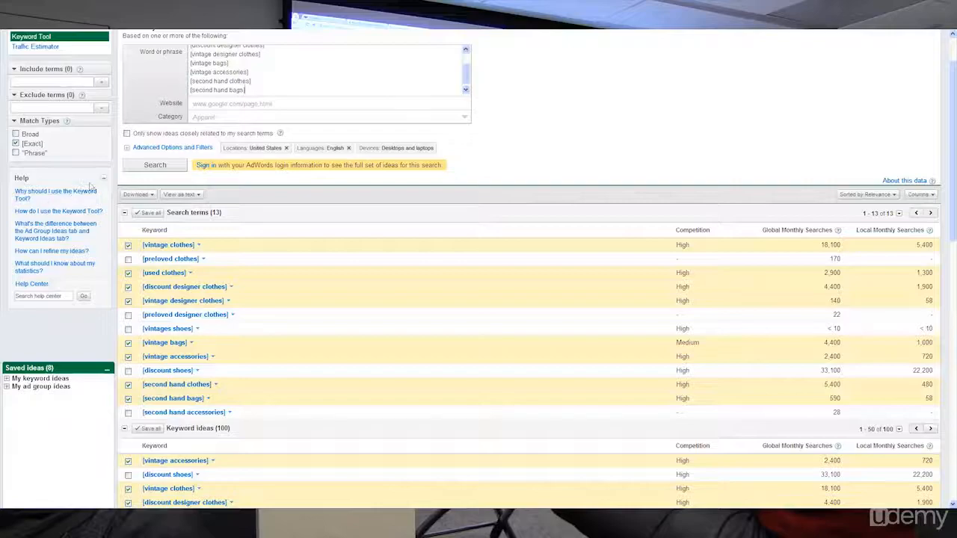
# Search the entered terms and save the ideas vintage designer clothing, second hand clothing, discount designer clothing, designer vintage clothing and designer clothes discount
pyautogui.click(139, 168)
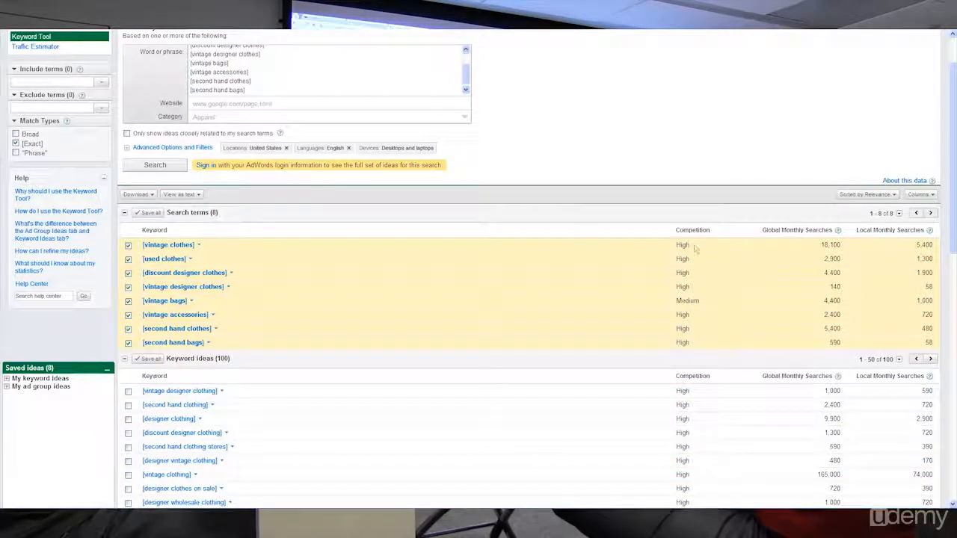
pyautogui.scroll(-1, 356, 394)
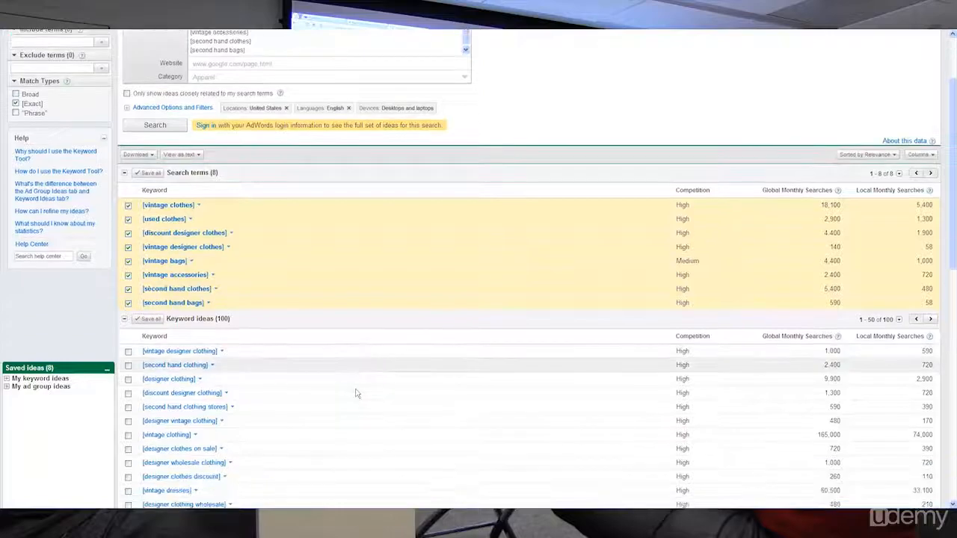
pyautogui.scroll(-1, 356, 393)
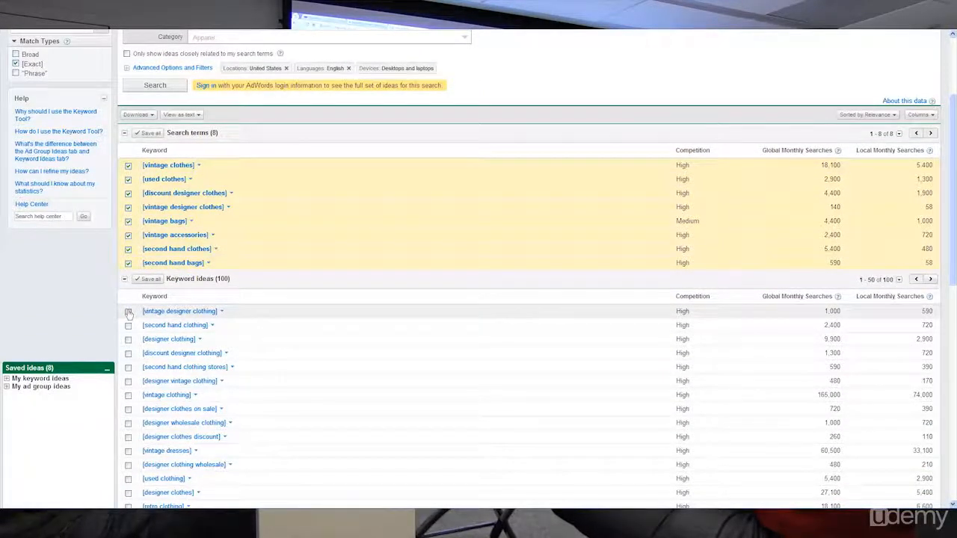
pyautogui.click(128, 313)
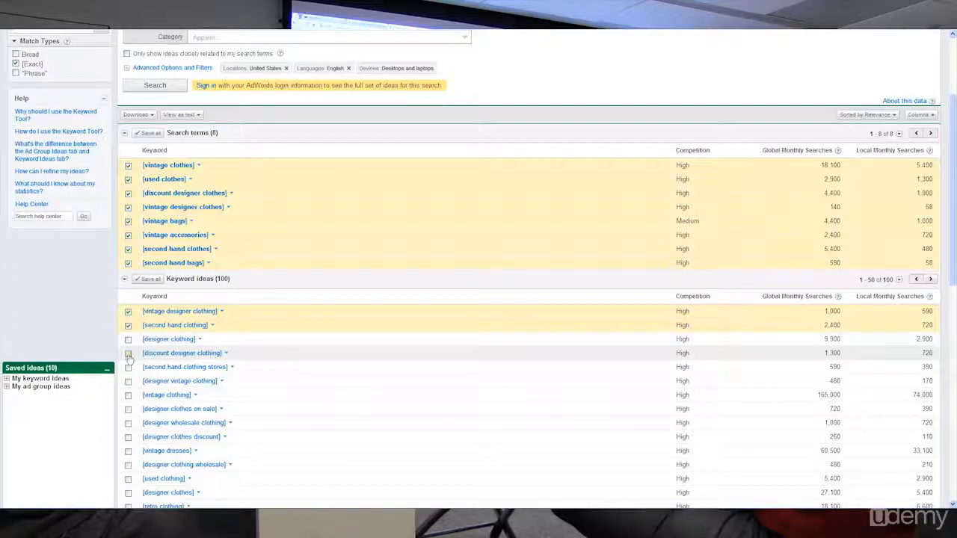
pyautogui.click(129, 354)
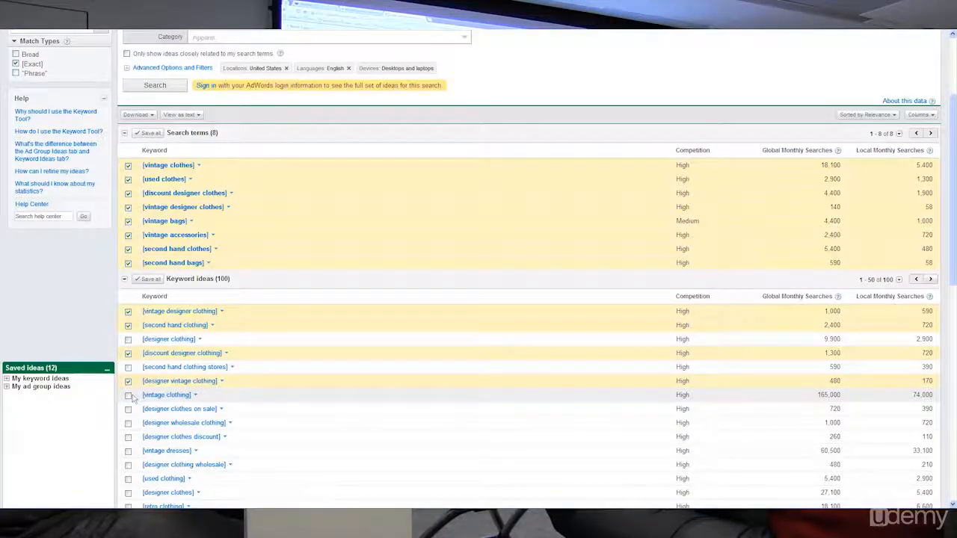
pyautogui.click(128, 439)
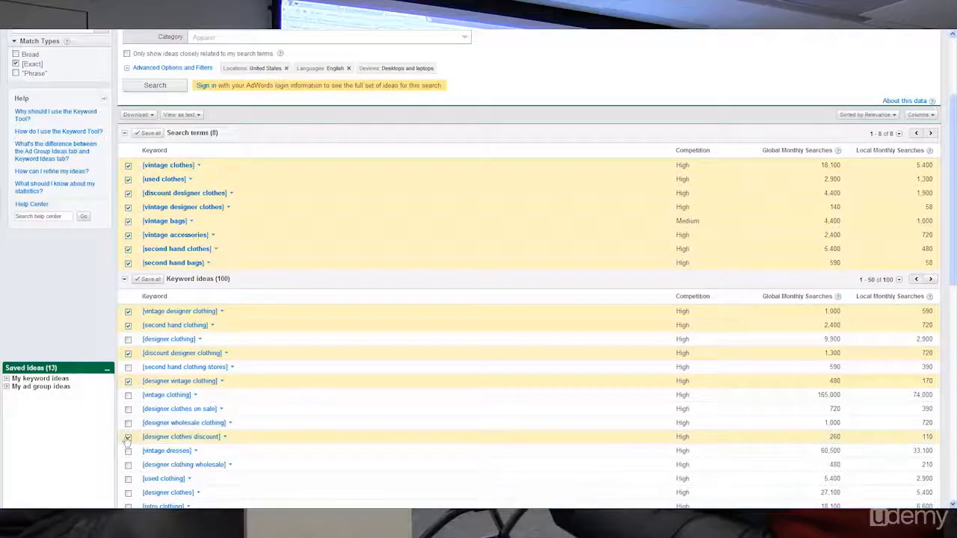
# Save the keyword ideas used clothing, cheap designer clothes, discount clothes, designer clothes for less and retro clothing
pyautogui.scroll(-1, 128, 441)
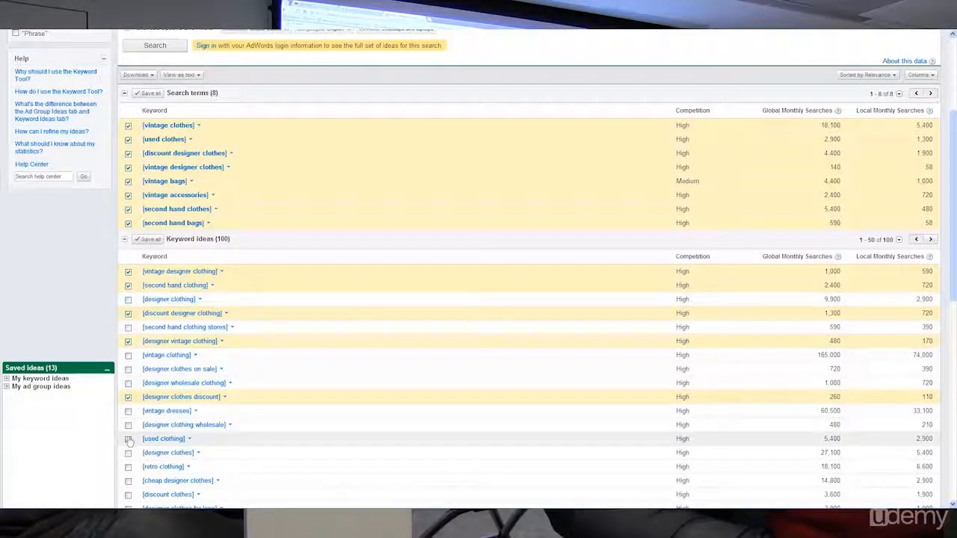
pyautogui.scroll(-3, 128, 442)
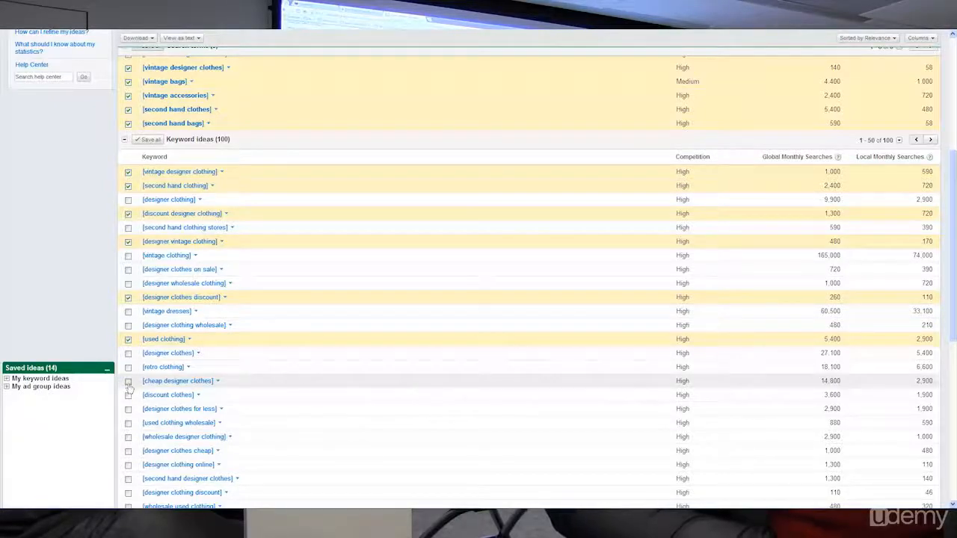
pyautogui.click(128, 381)
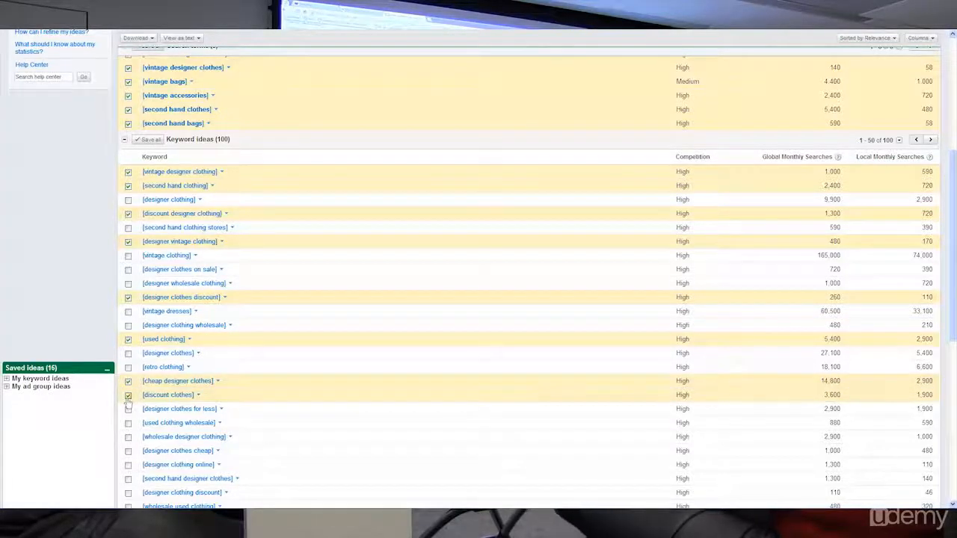
pyautogui.click(128, 409)
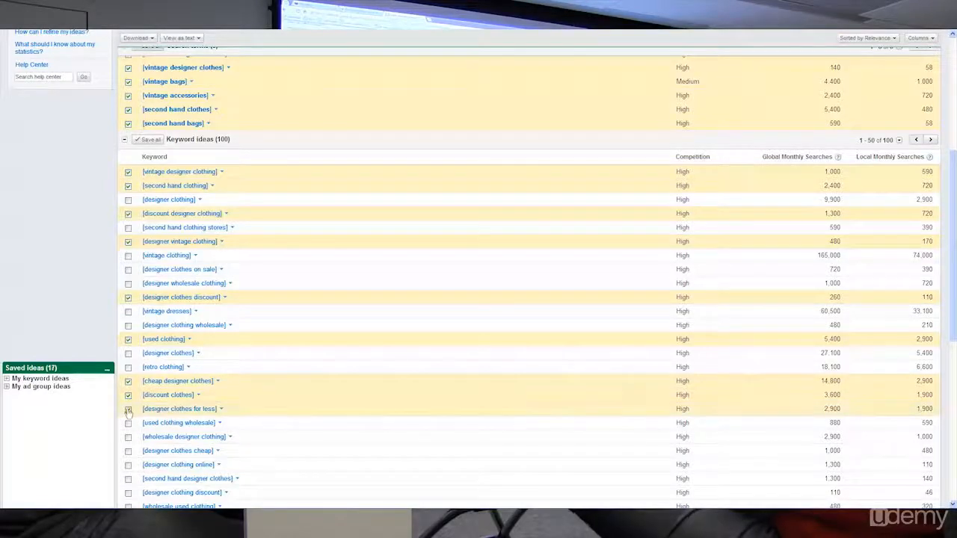
pyautogui.click(127, 367)
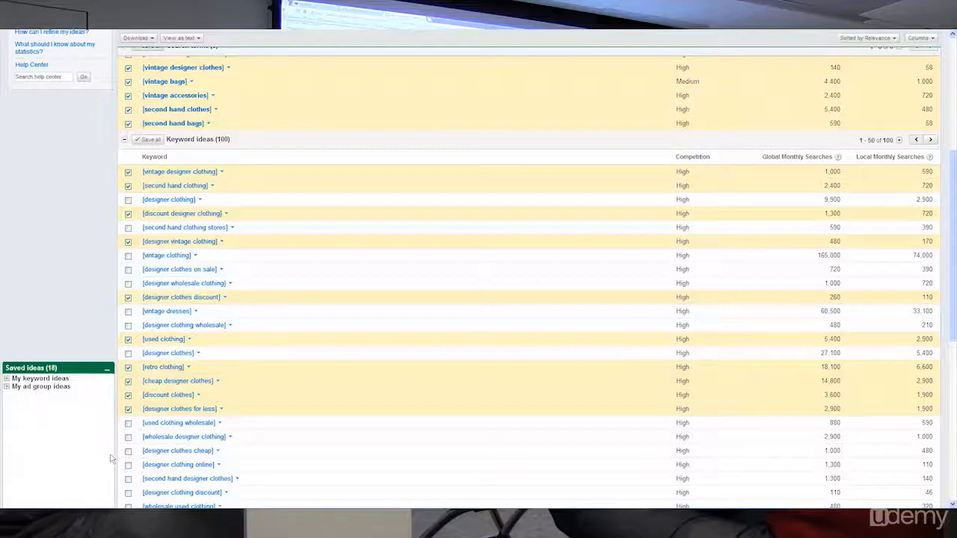
# Save designer clothes cheap, second hand designer clothes, designer clothing discount, used clothing online, cheap designer clothing, designer discount clothes and used clothes for sale
pyautogui.scroll(-3, 110, 454)
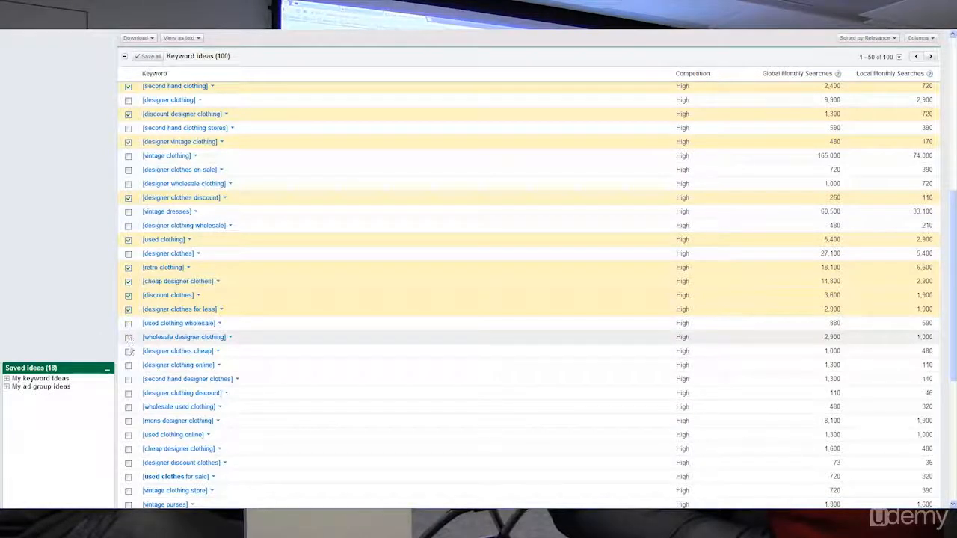
pyautogui.click(128, 352)
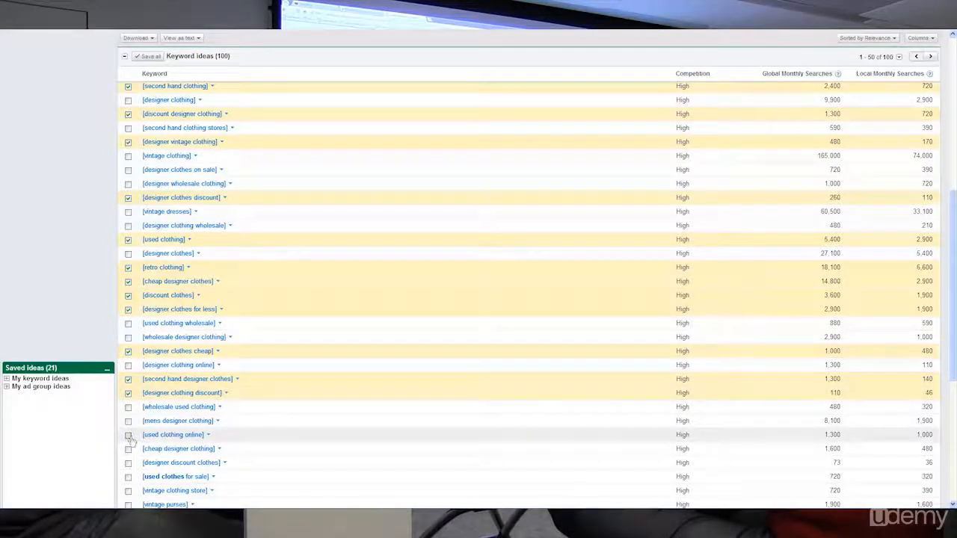
pyautogui.click(128, 436)
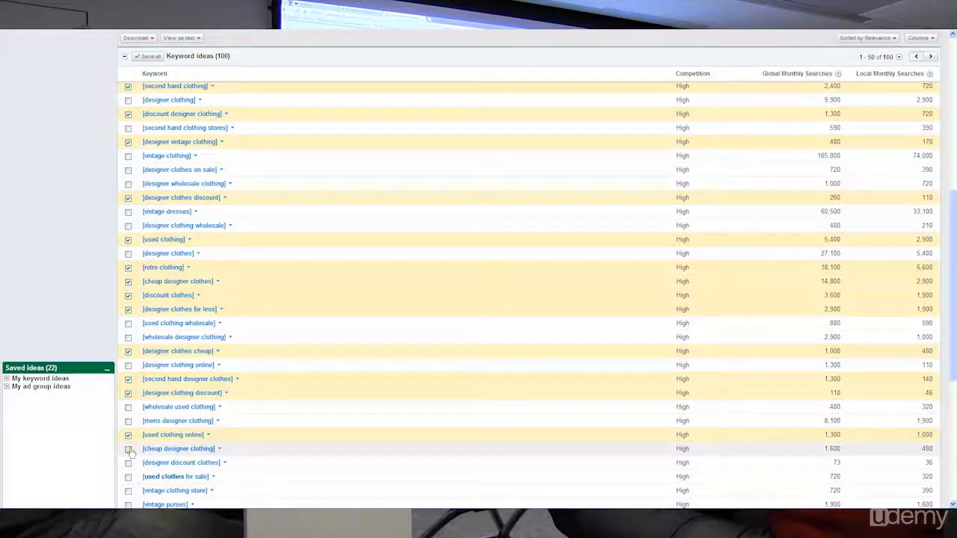
pyautogui.click(129, 450)
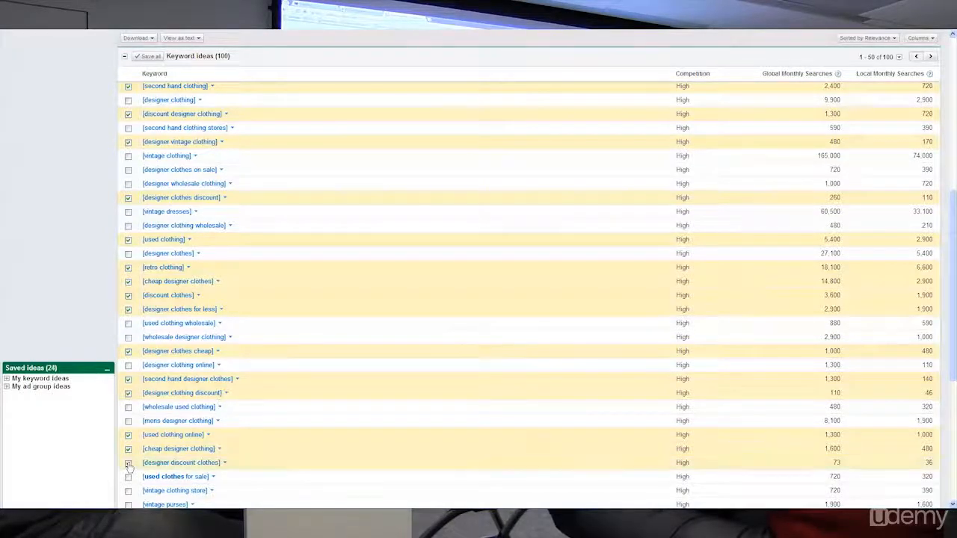
pyautogui.click(129, 463)
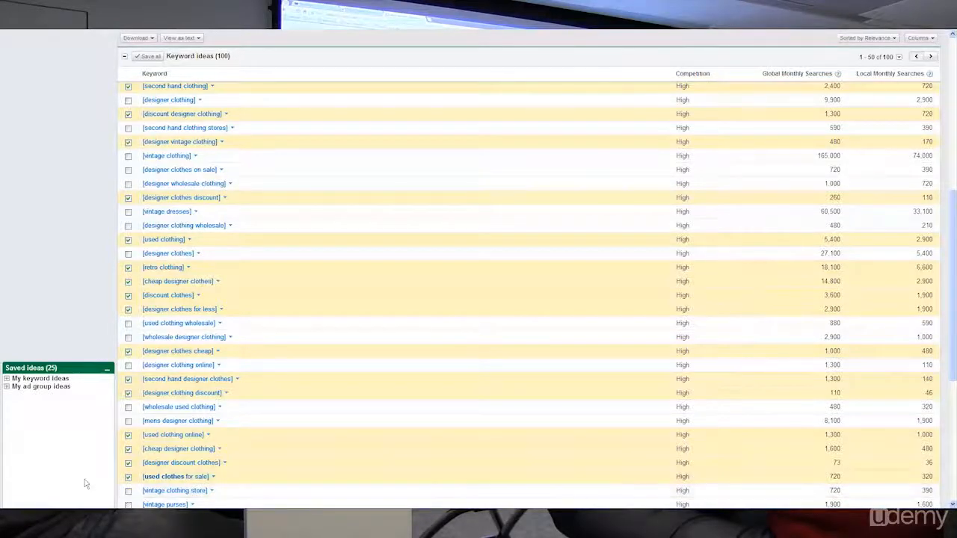
# Save the keyword idea buy used clothes from further down the keyword ideas list
pyautogui.scroll(-5, 86, 484)
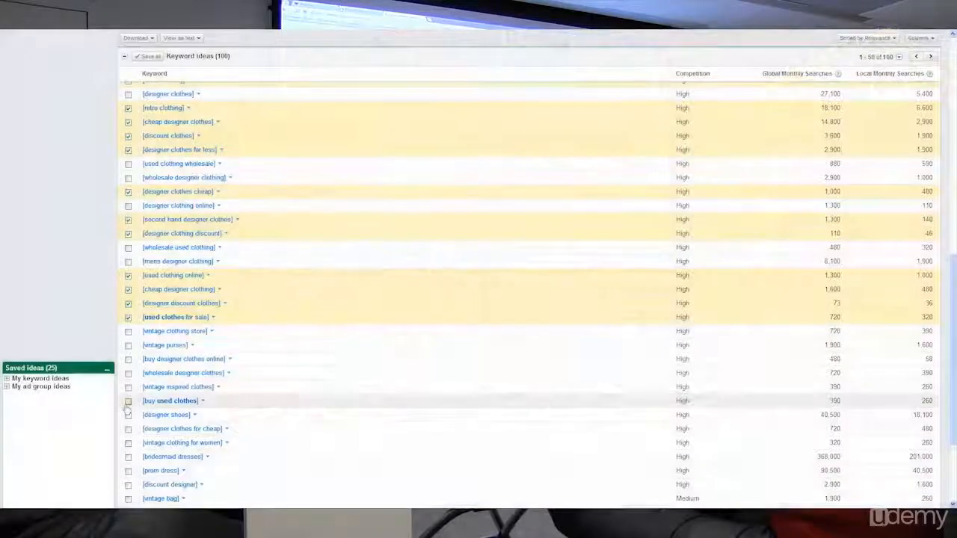
pyautogui.click(128, 402)
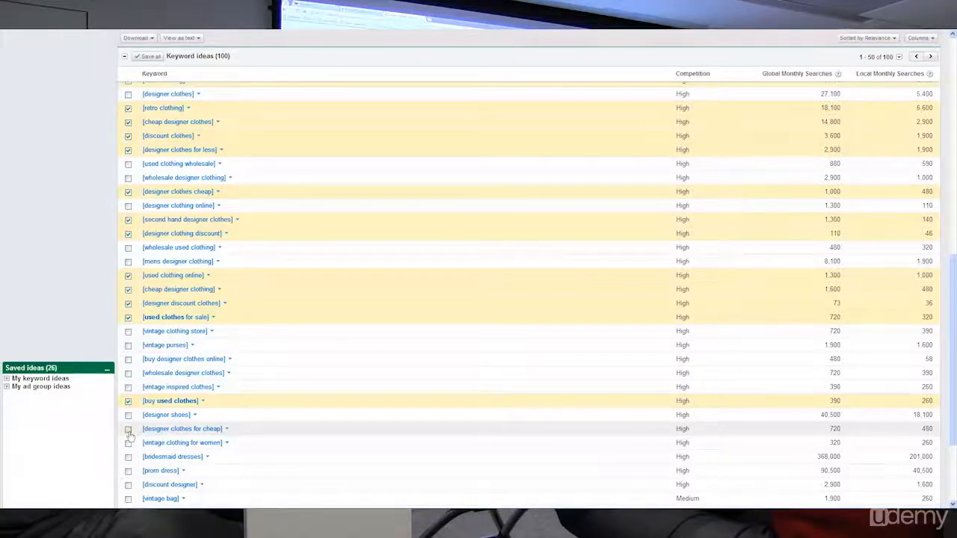
pyautogui.scroll(-3, 100, 421)
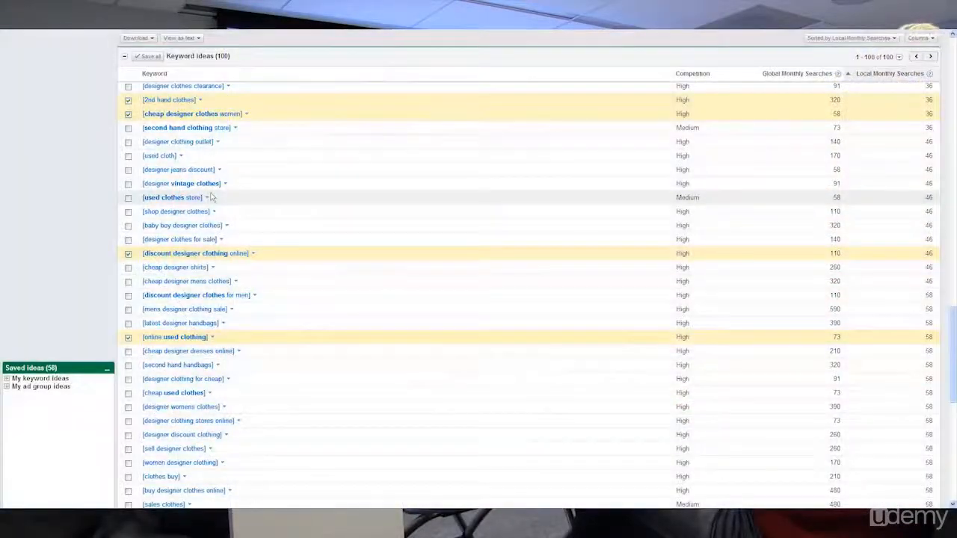
# Display the saved keyword ideas as plain text and copy the complete list to the clipboard
pyautogui.scroll(1, 212, 196)
pyautogui.scroll(10, 212, 196)
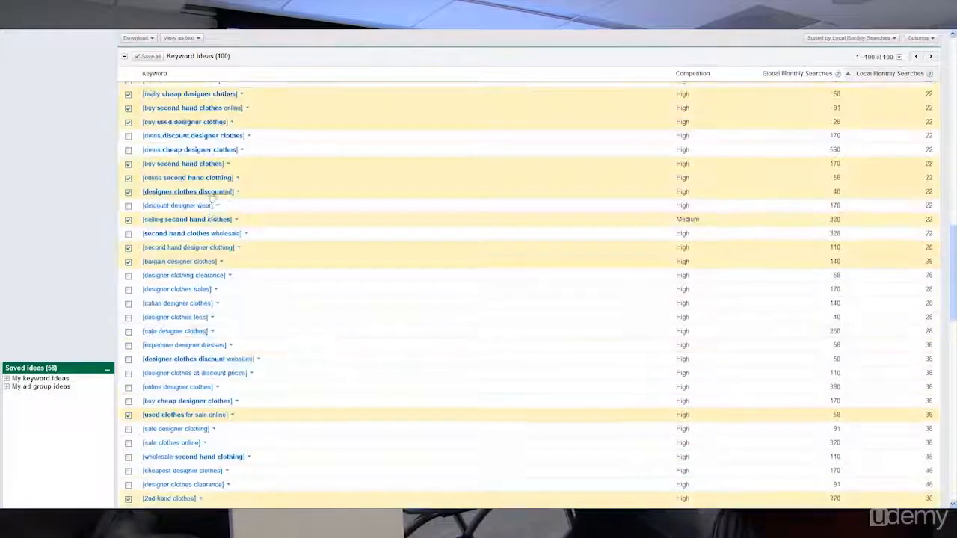
pyautogui.scroll(10, 212, 196)
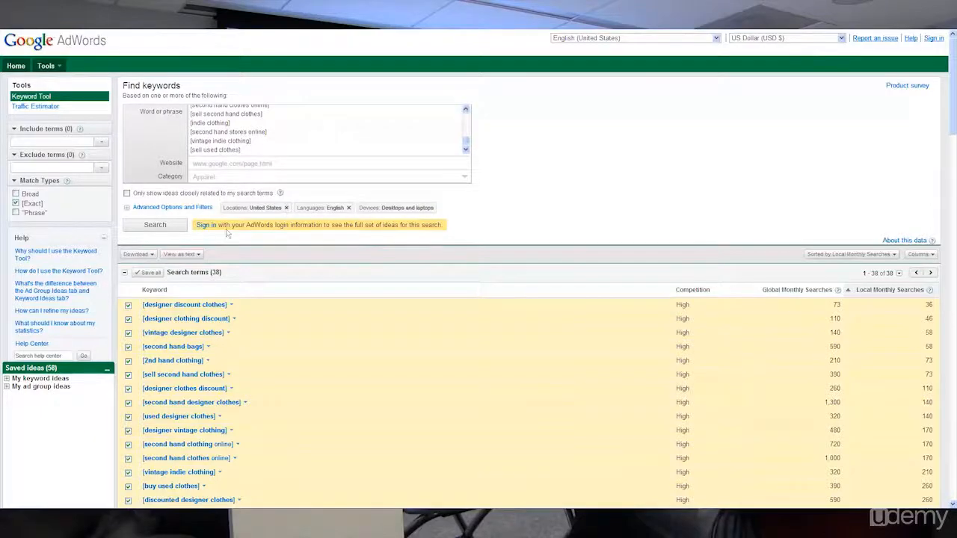
pyautogui.click(196, 255)
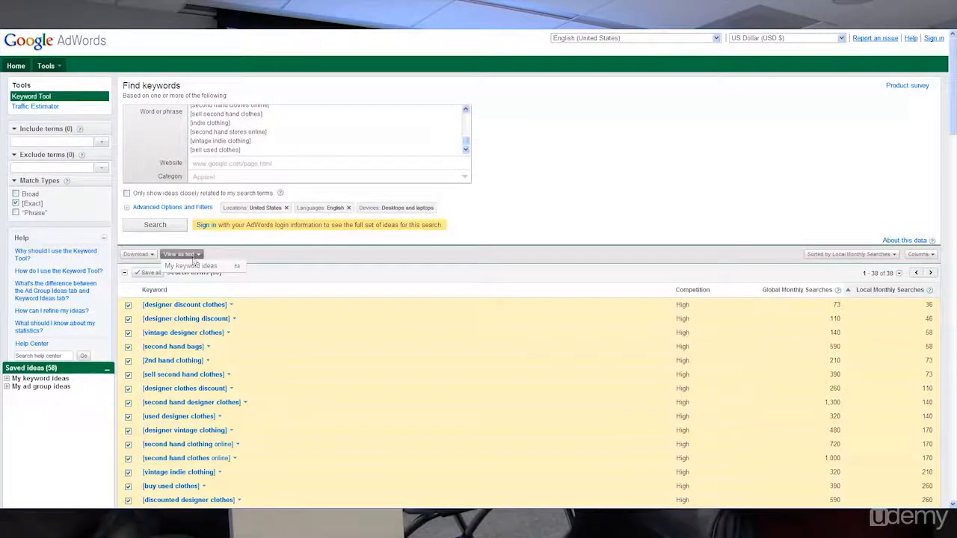
pyautogui.click(193, 268)
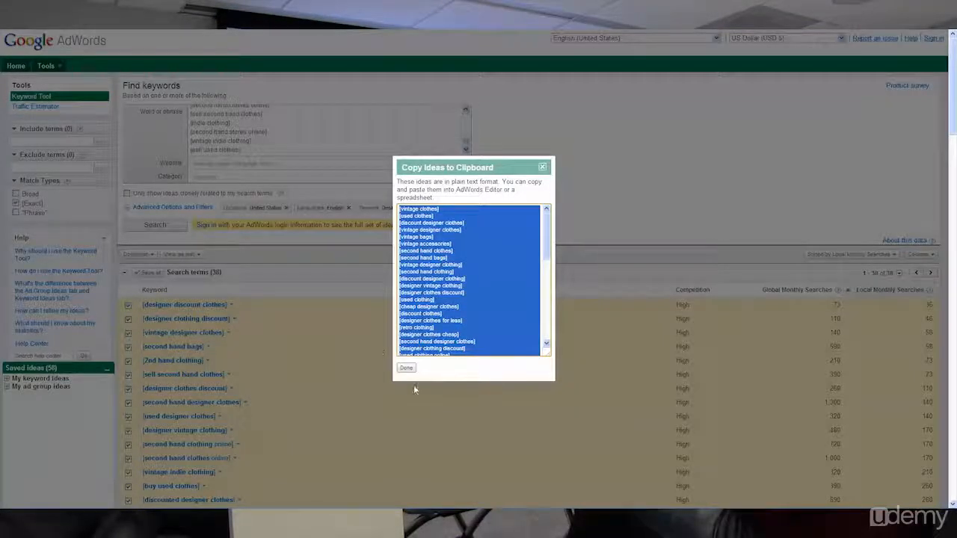
pyautogui.click(406, 368)
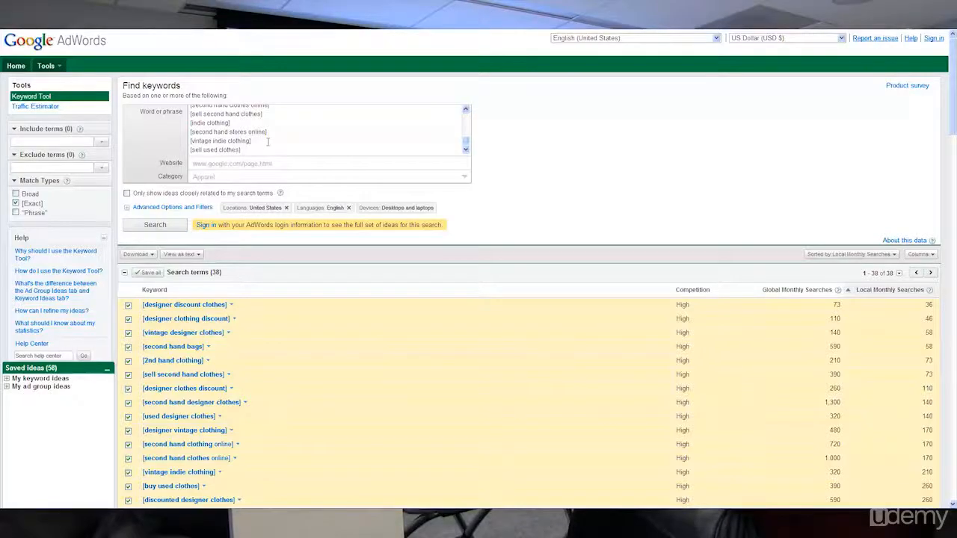
# Replace all existing search terms with the copied keyword list and run the keyword search again
pyautogui.hotkey('ctrl', 'a')
pyautogui.hotkey('ctrl', 'v')
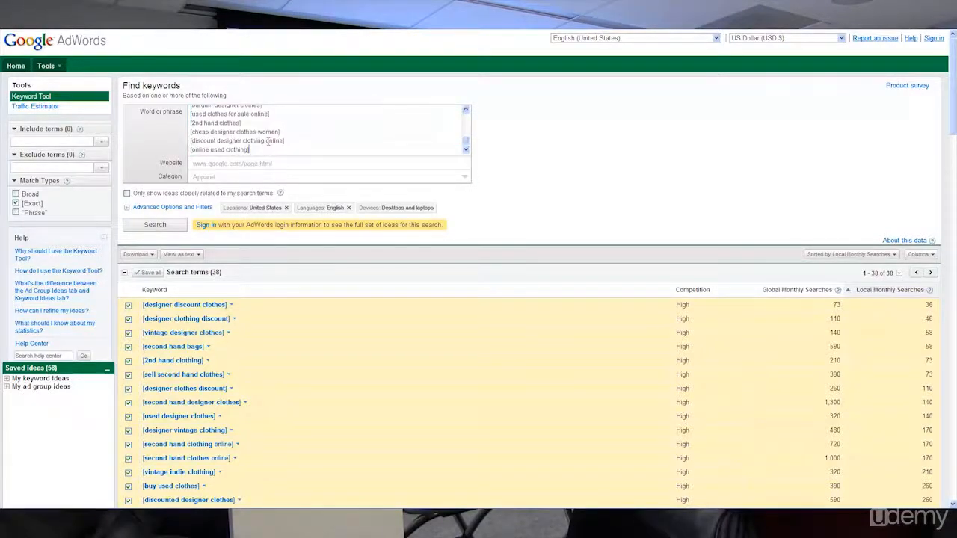
pyautogui.click(156, 225)
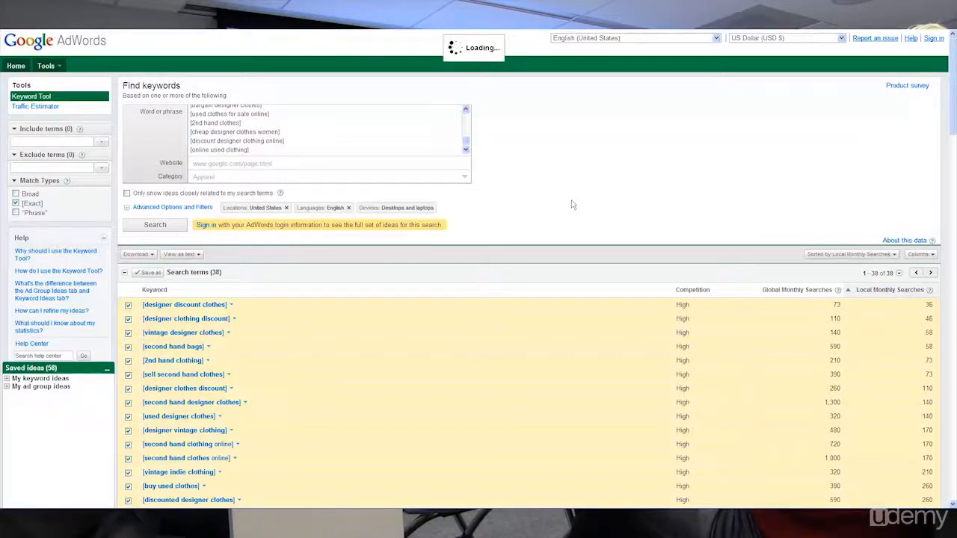
# Sort the keyword results by local monthly searches from highest to lowest
pyautogui.scroll(-3, 572, 205)
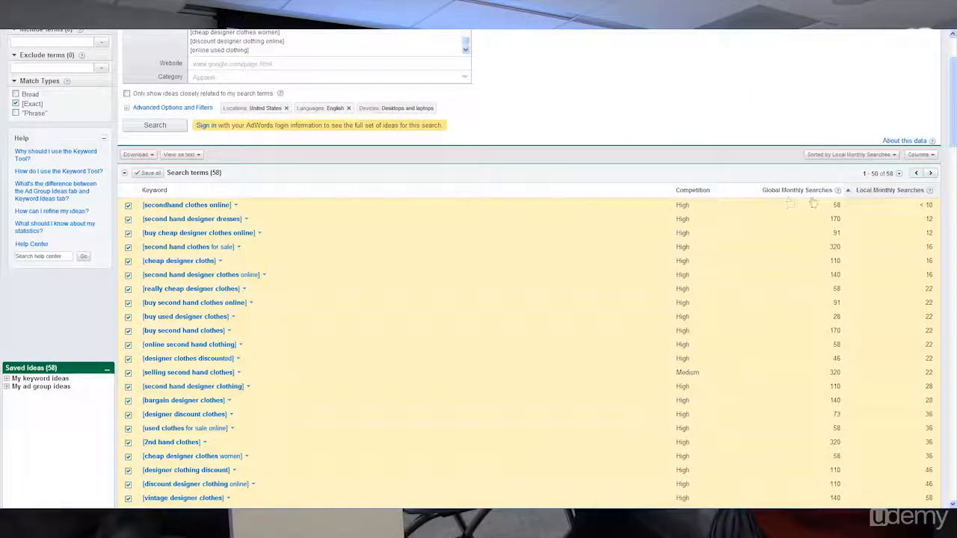
pyautogui.click(871, 193)
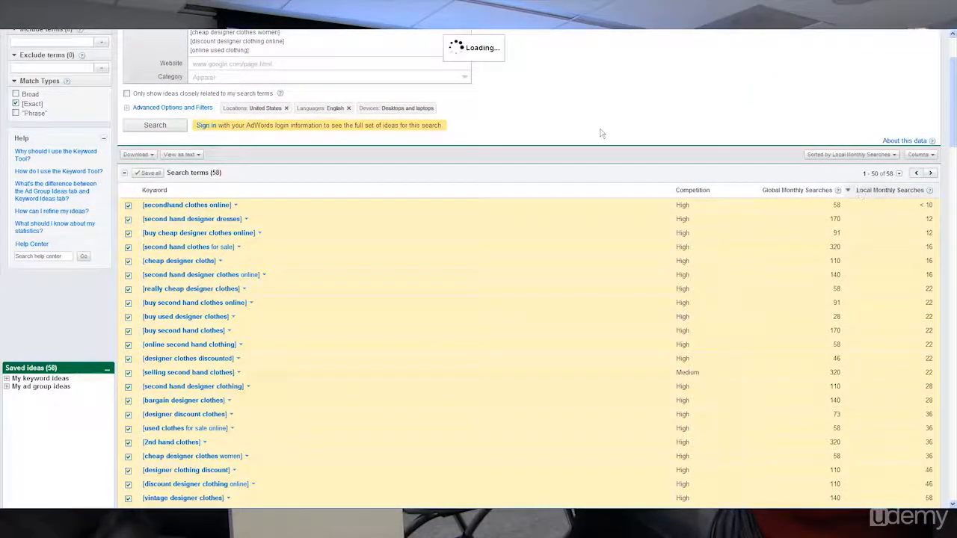
pyautogui.scroll(-3, 566, 117)
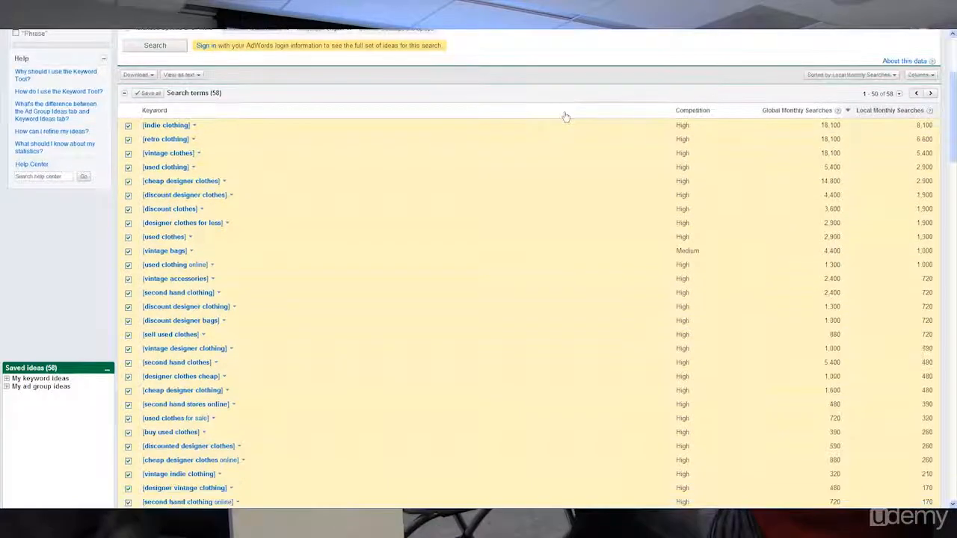
pyautogui.scroll(-12, 566, 117)
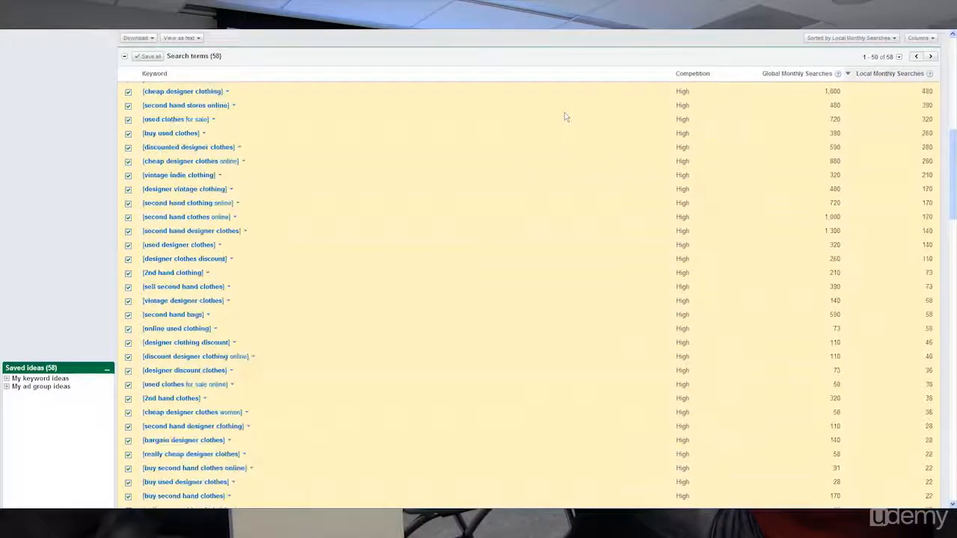
pyautogui.scroll(-1, 565, 116)
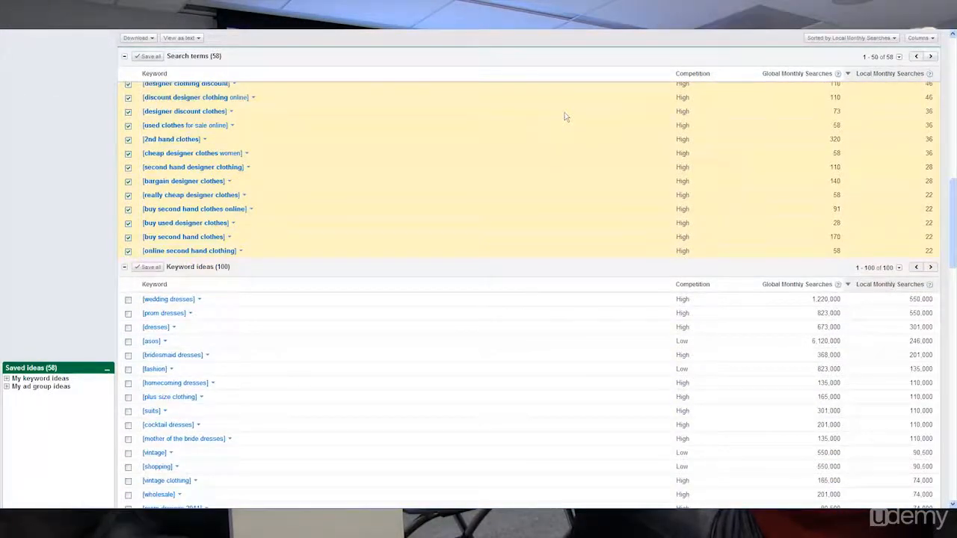
pyautogui.scroll(9, 565, 114)
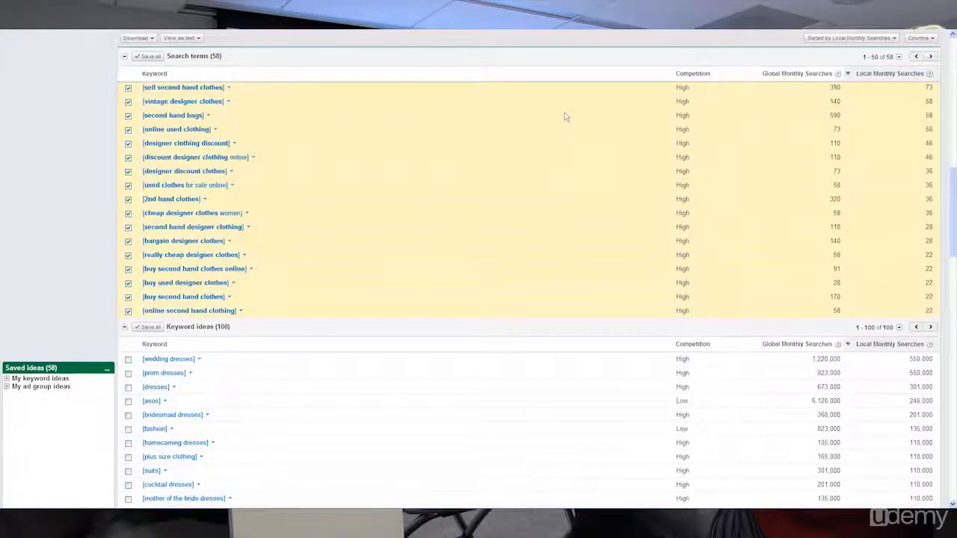
# Download the saved keyword ideas in CSV for Excel format and close the low-battery notification
pyautogui.scroll(10, 564, 112)
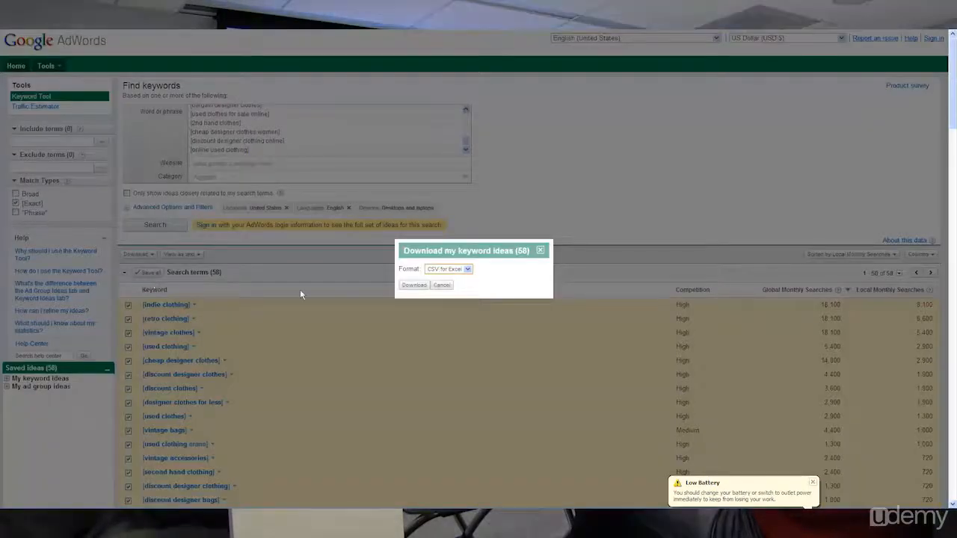
pyautogui.click(414, 286)
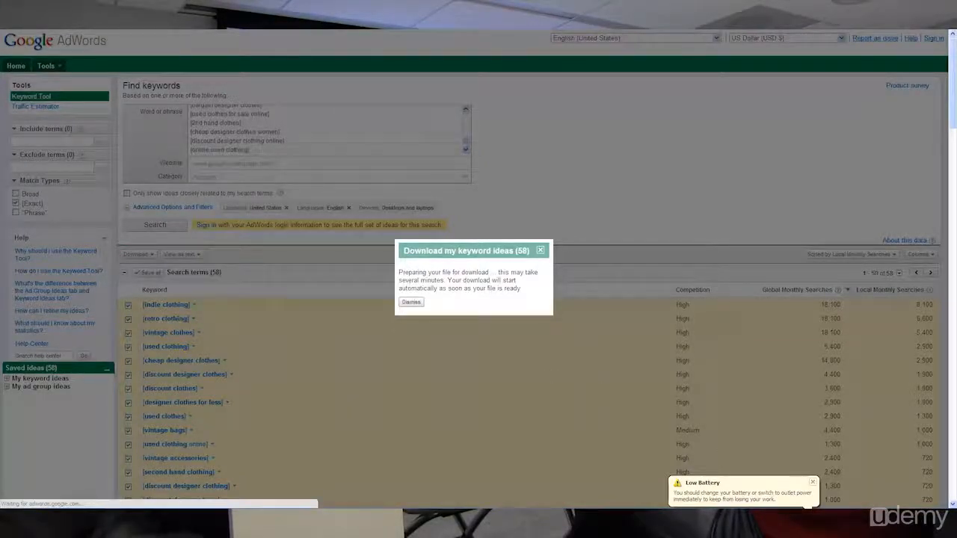
pyautogui.click(814, 483)
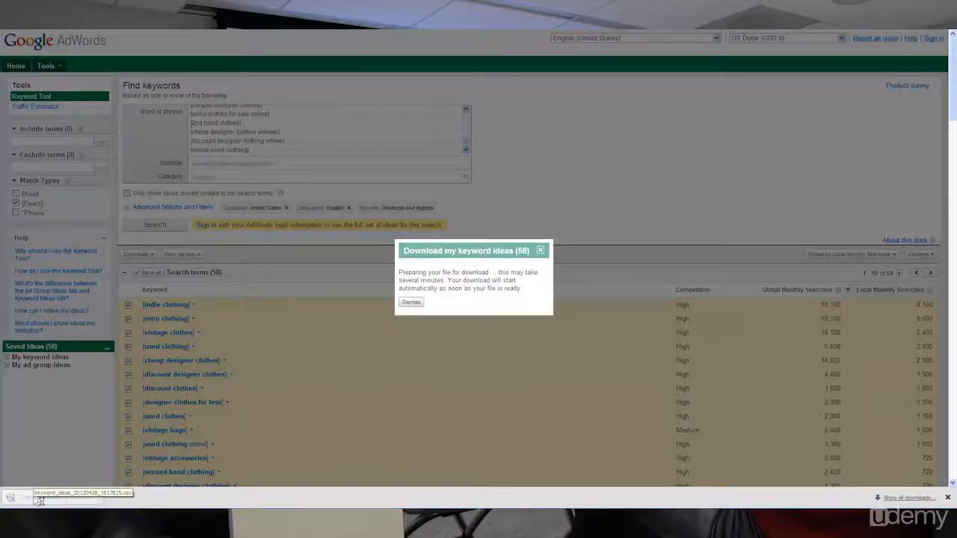
# Open the downloaded keyword CSV in Excel, maximized, and delete the Competition and Global Monthly Searches columns
pyautogui.click(38, 501)
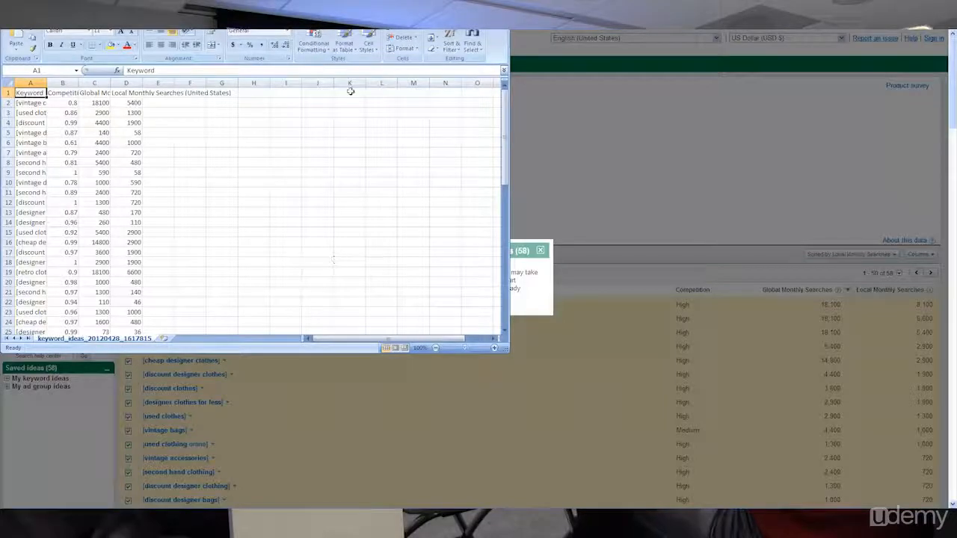
pyautogui.press('super+Up')
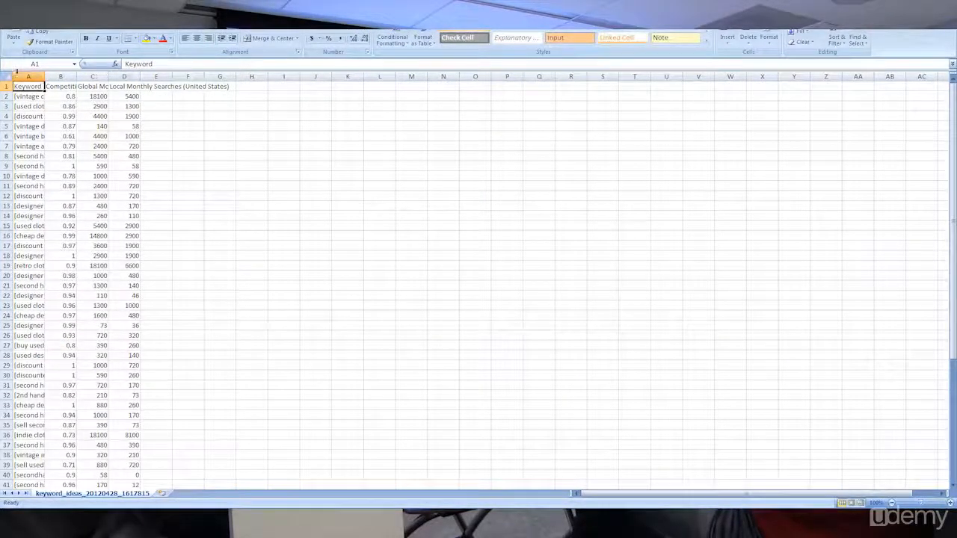
pyautogui.click(58, 76)
pyautogui.rightClick(57, 77)
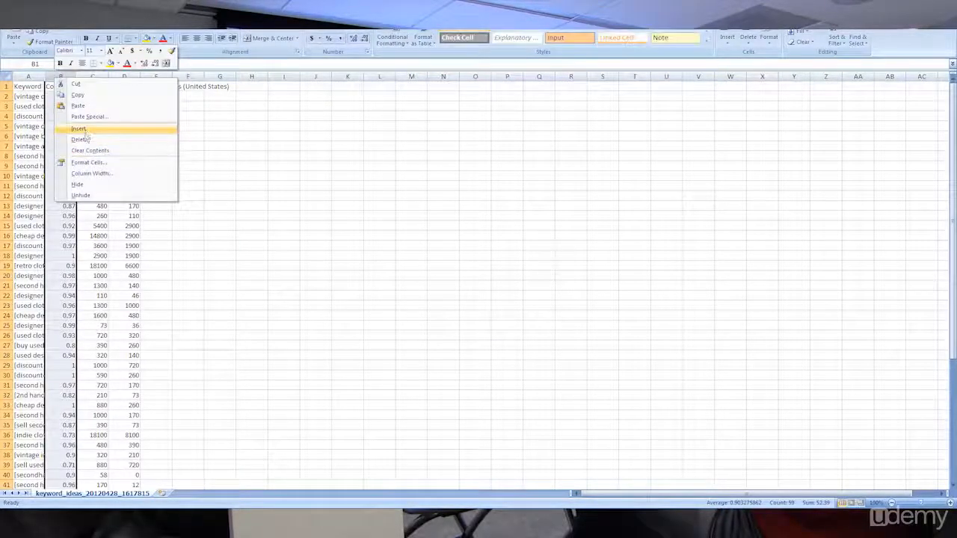
pyautogui.click(79, 139)
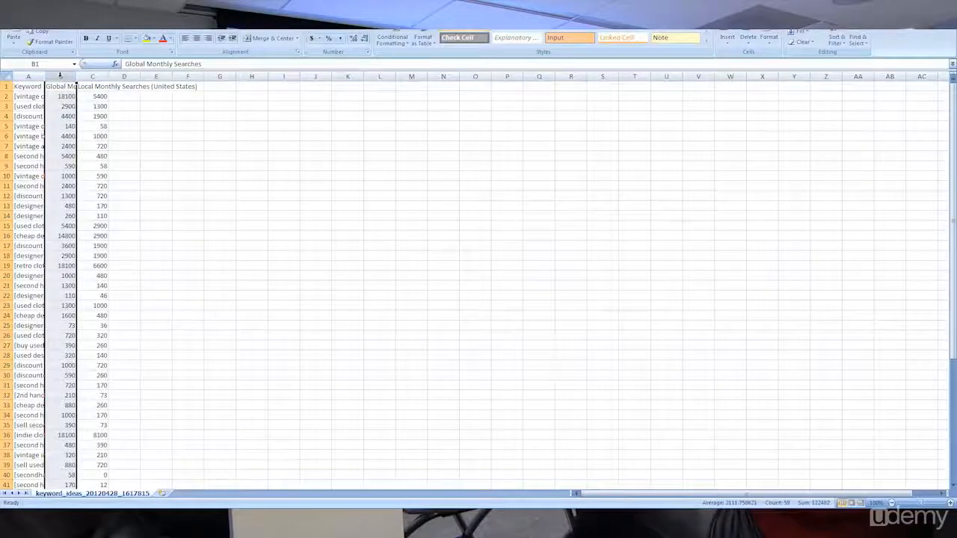
pyautogui.rightClick(60, 76)
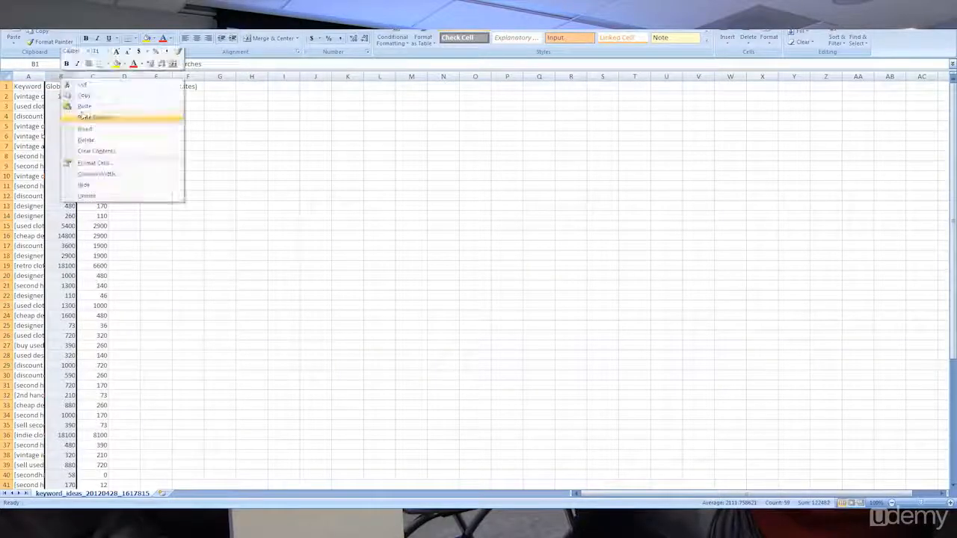
pyautogui.click(85, 140)
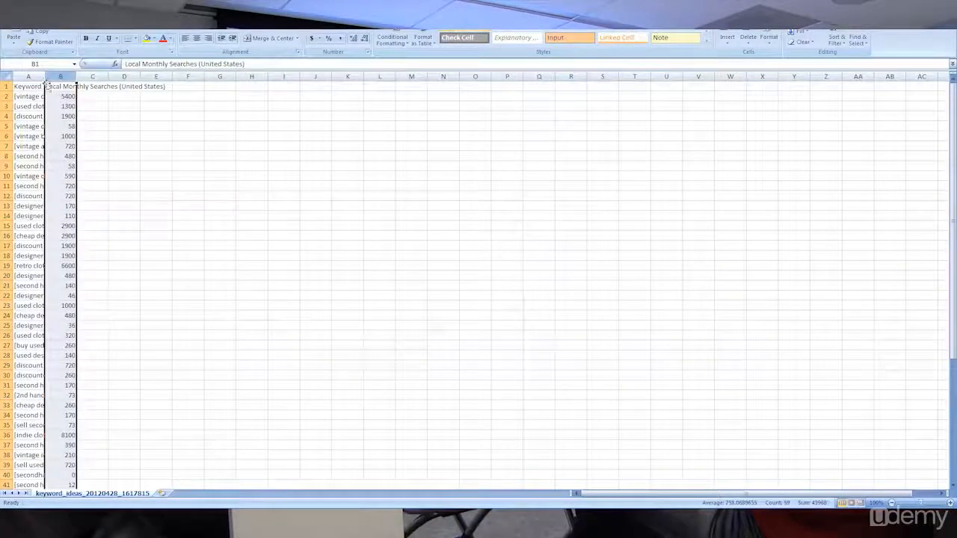
# Widen the Keyword column to fit its terms and add filters to sort the list by Local Monthly Searches from largest to smallest
pyautogui.moveTo(45, 76)
pyautogui.mouseDown()
pyautogui.moveTo(141, 75)
pyautogui.moveTo(75, 77)
pyautogui.mouseUp()
pyautogui.click(189, 106)
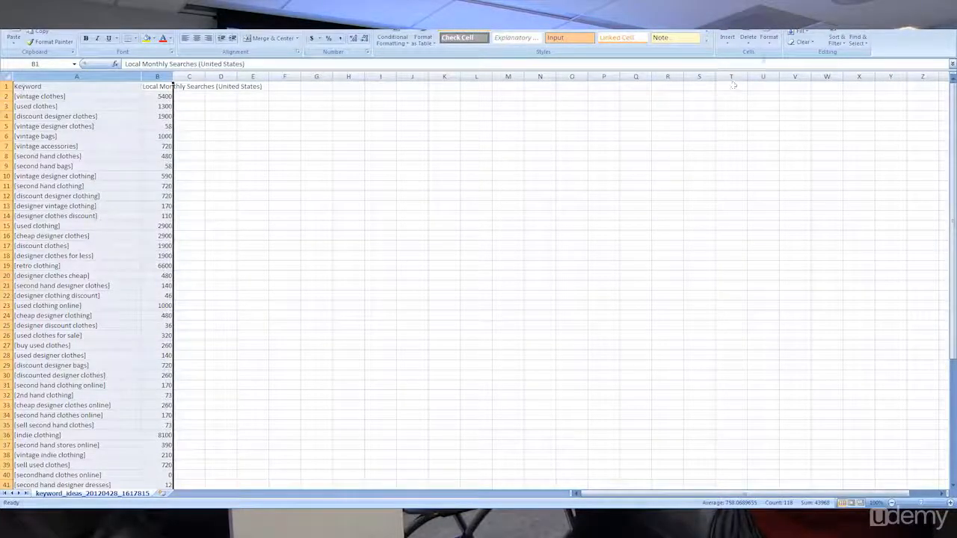
pyautogui.click(836, 40)
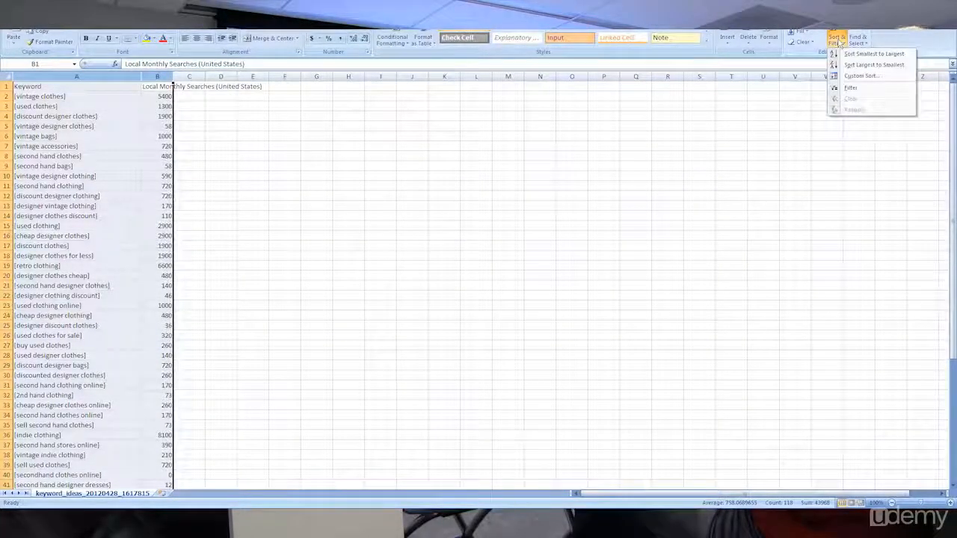
pyautogui.click(850, 88)
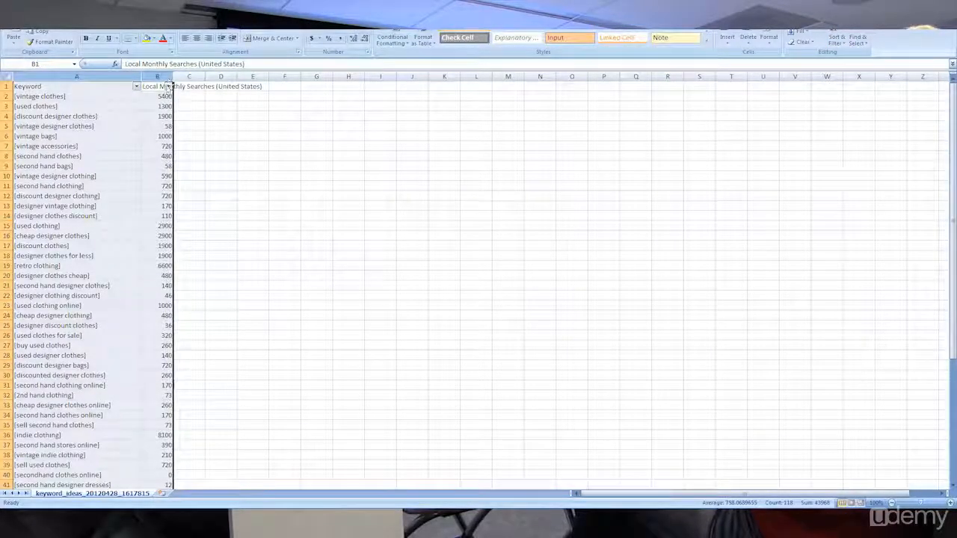
pyautogui.click(169, 87)
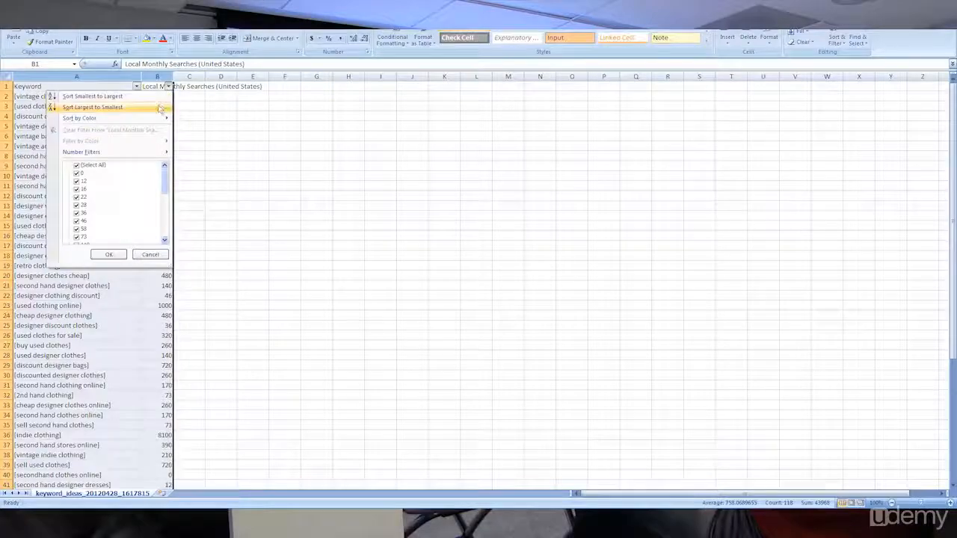
pyautogui.click(160, 107)
pyautogui.click(213, 114)
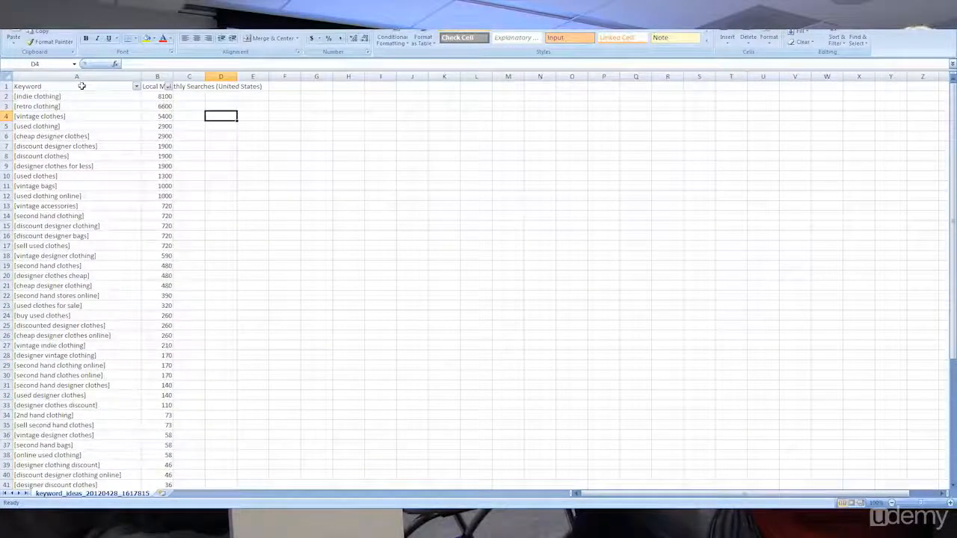
# Save the sheet to the Desktop as "threadflip keyword research" in Excel 97-2003 Workbook (*.xls) format
pyautogui.click(17, 16)
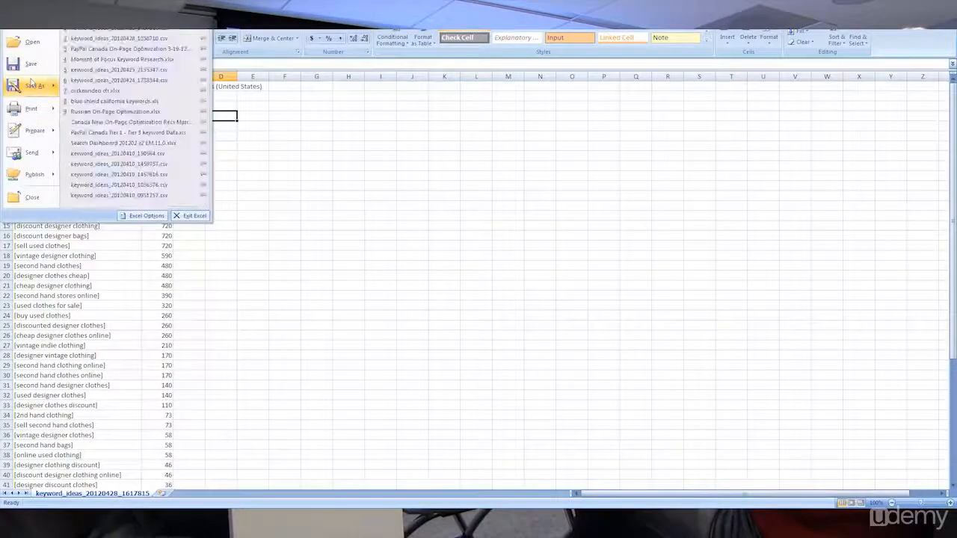
pyautogui.click(33, 83)
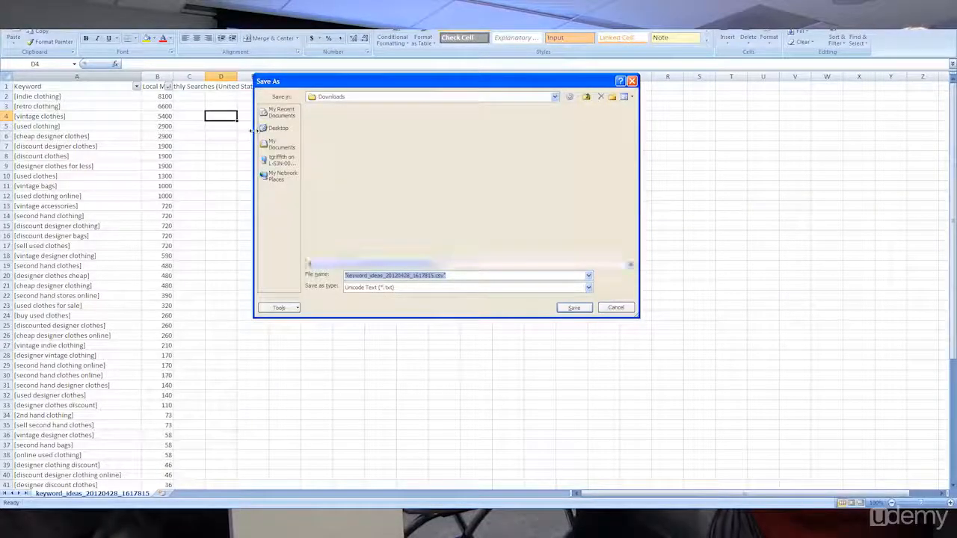
pyautogui.click(273, 128)
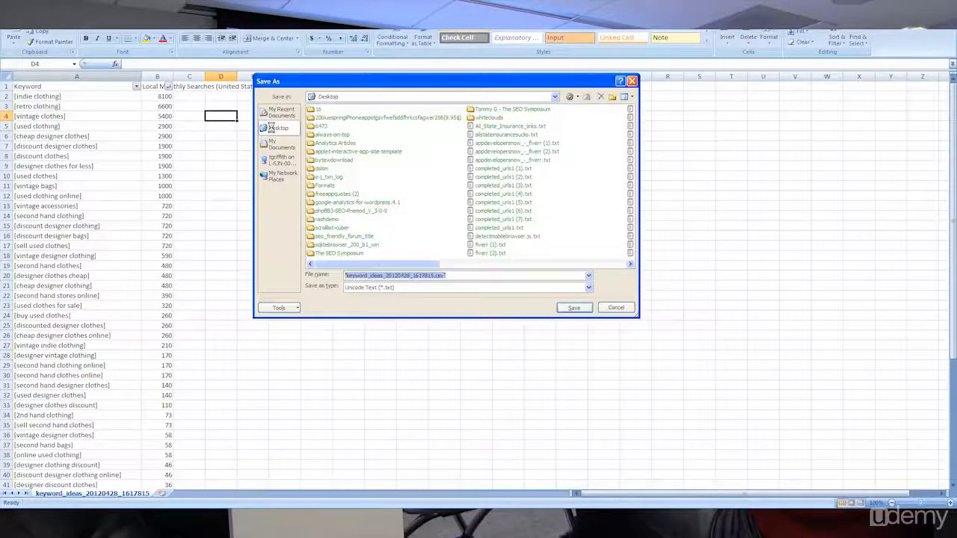
pyautogui.write('threadflip keyword research')
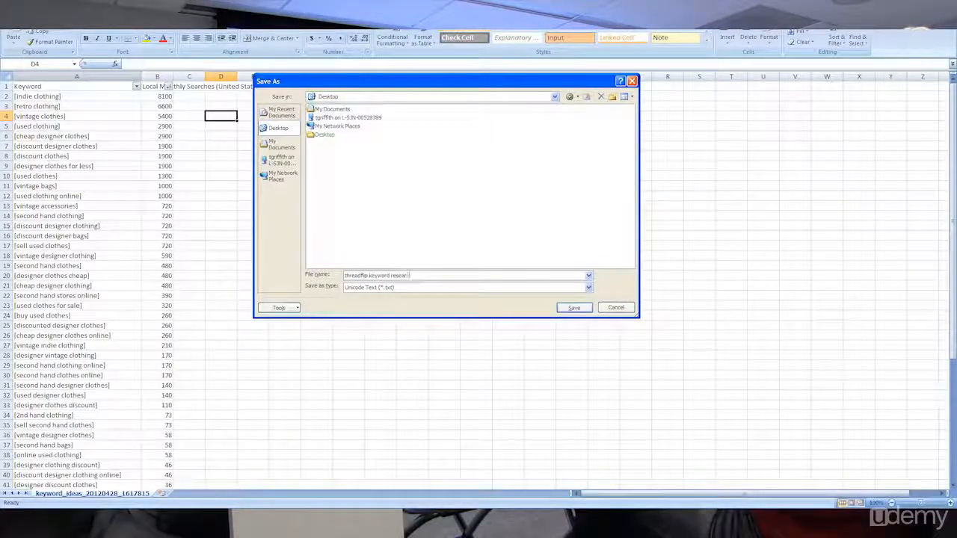
pyautogui.click(538, 288)
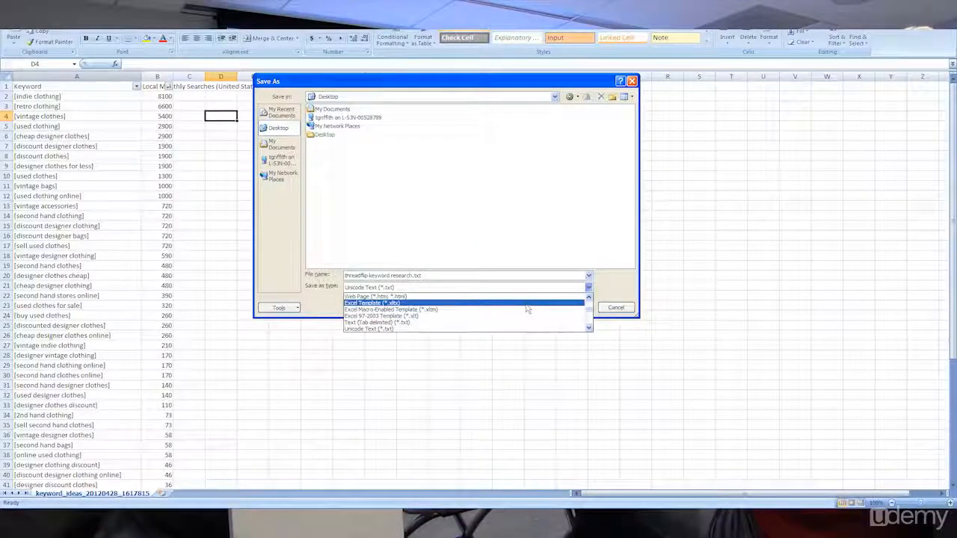
pyautogui.click(589, 298)
pyautogui.click(588, 298)
pyautogui.click(588, 299)
pyautogui.click(589, 298)
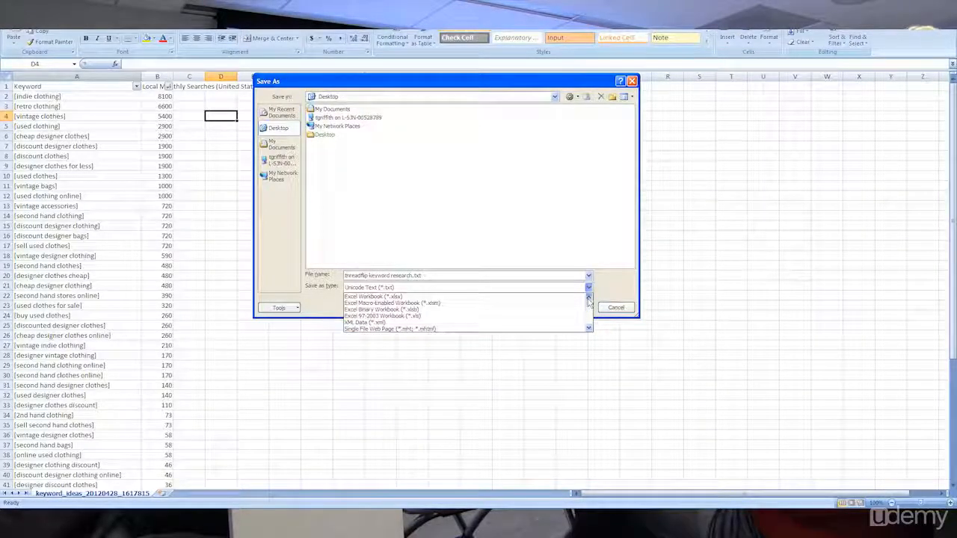
pyautogui.click(509, 316)
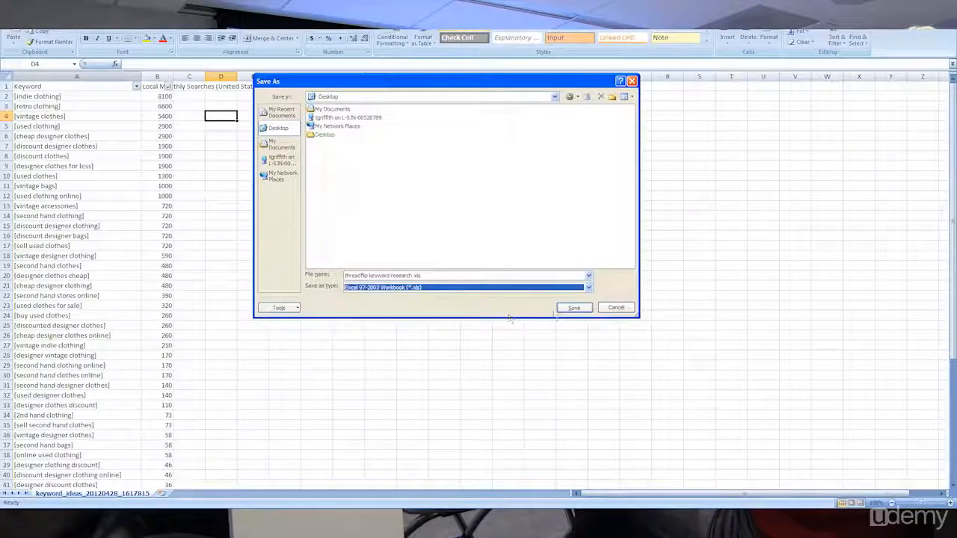
pyautogui.click(573, 308)
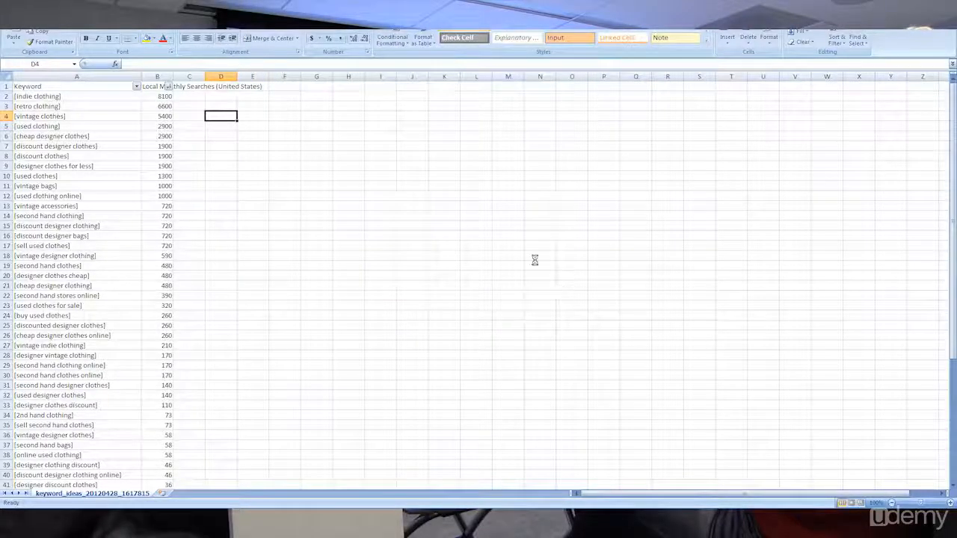